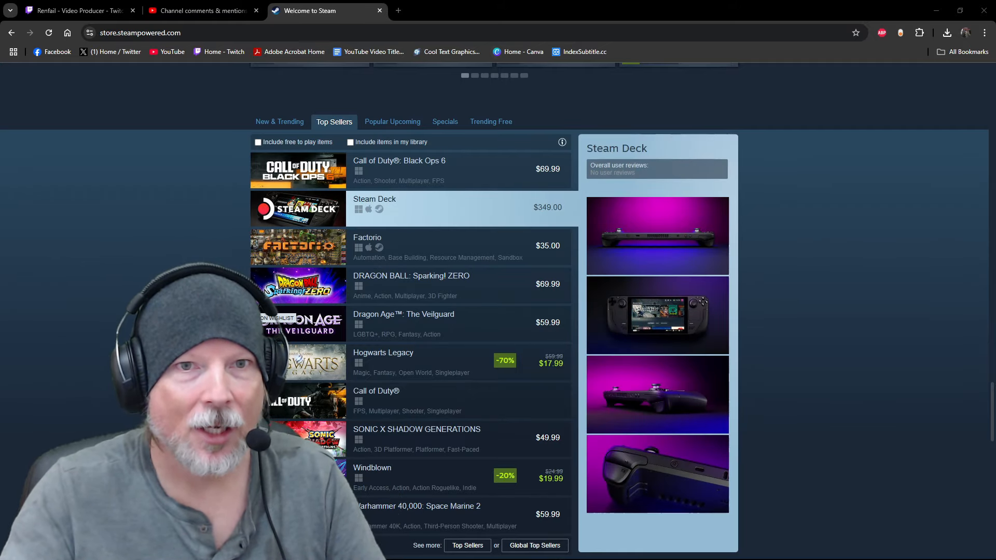
pyautogui.scroll(5, 498, 312)
pyautogui.scroll(5, 498, 311)
pyautogui.scroll(5, 498, 311)
pyautogui.scroll(5, 497, 311)
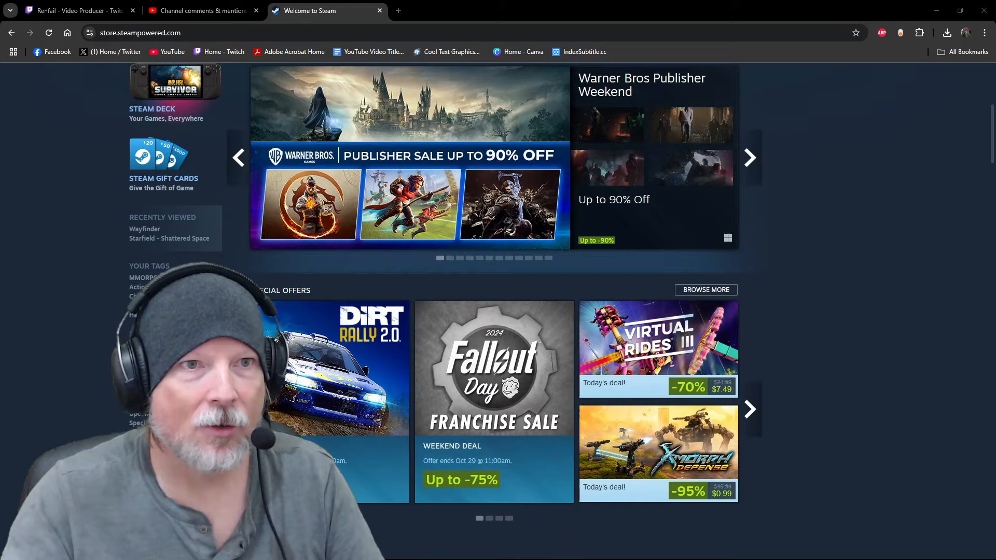
pyautogui.scroll(4, 498, 311)
pyautogui.scroll(-5, 498, 311)
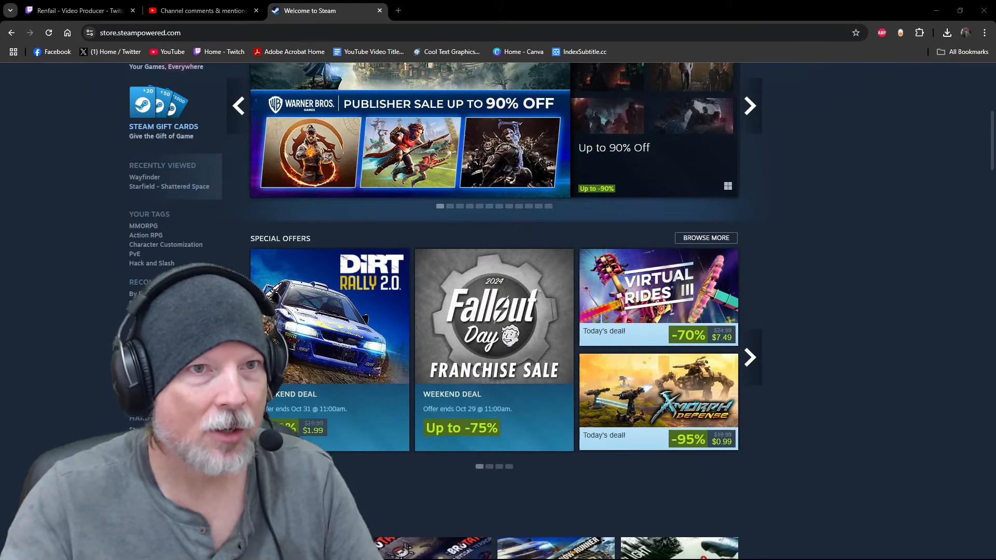
pyautogui.scroll(-5, 498, 312)
pyautogui.scroll(-5, 498, 311)
pyautogui.scroll(-3, 498, 311)
pyautogui.scroll(-4, 498, 312)
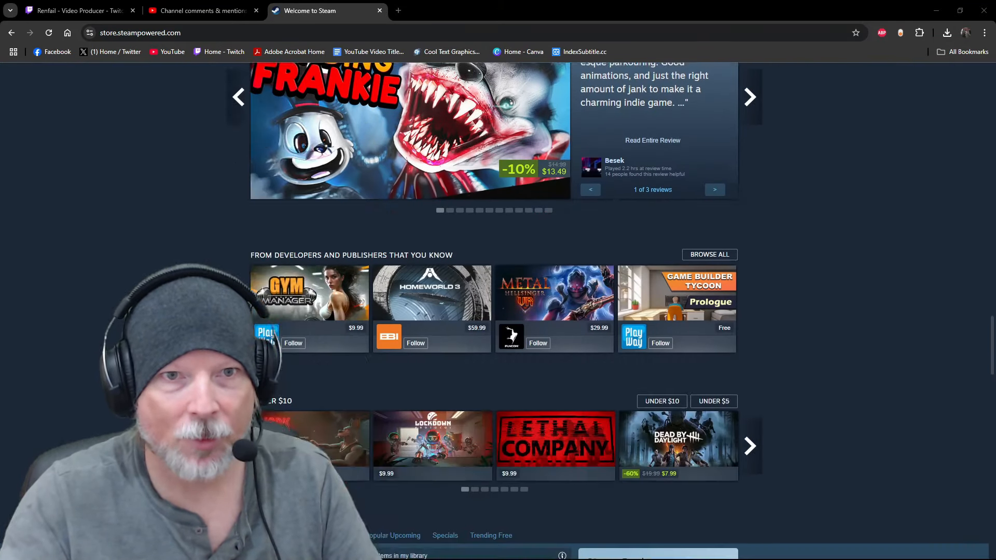
pyautogui.scroll(-2, 498, 311)
pyautogui.scroll(-4, 498, 311)
pyautogui.scroll(-1, 498, 312)
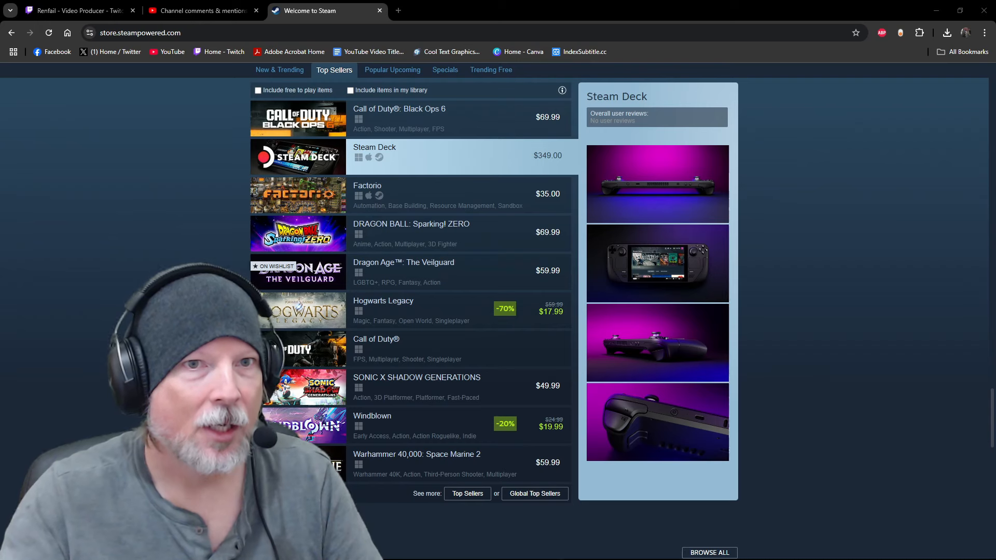